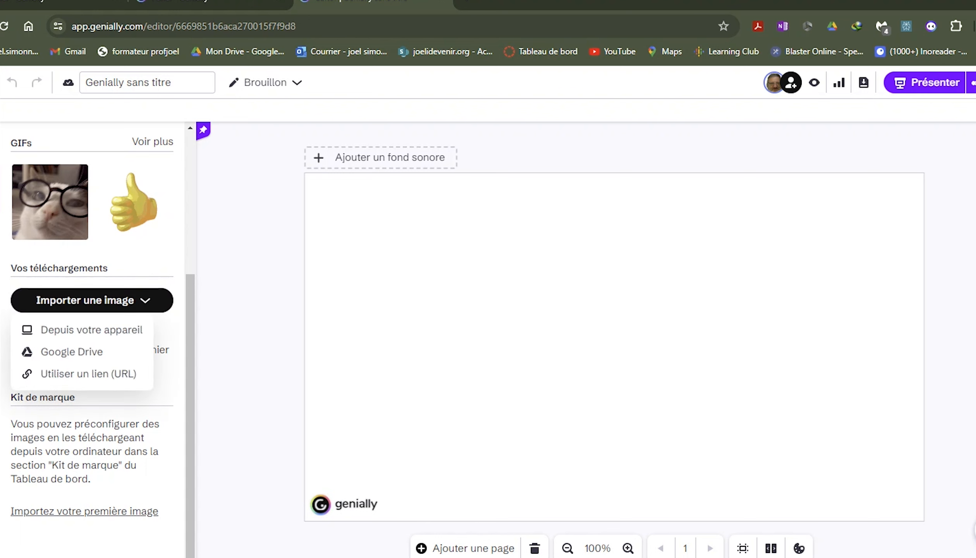
# - Import the numbered cow diagram from the device and enlarge it to fill almost the whole page
pyautogui.click(82, 329)
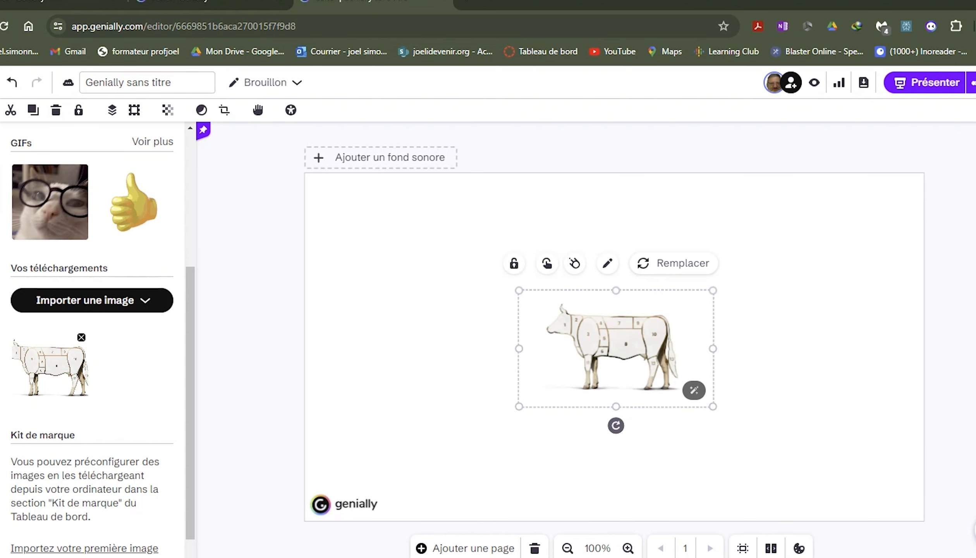
pyautogui.moveTo(519, 290); pyautogui.dragTo(376, 205)
pyautogui.moveTo(712, 406); pyautogui.dragTo(905, 521)
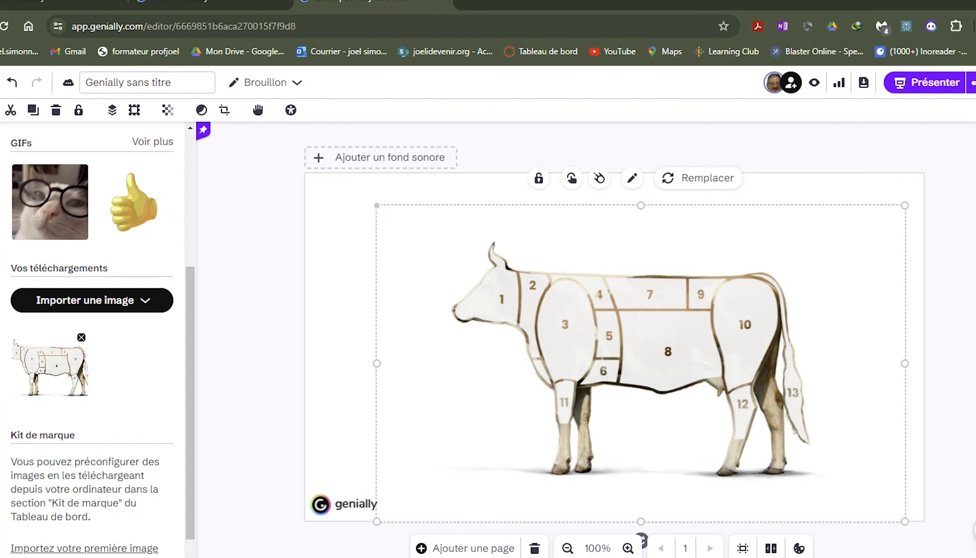
pyautogui.moveTo(377, 206); pyautogui.dragTo(319, 171)
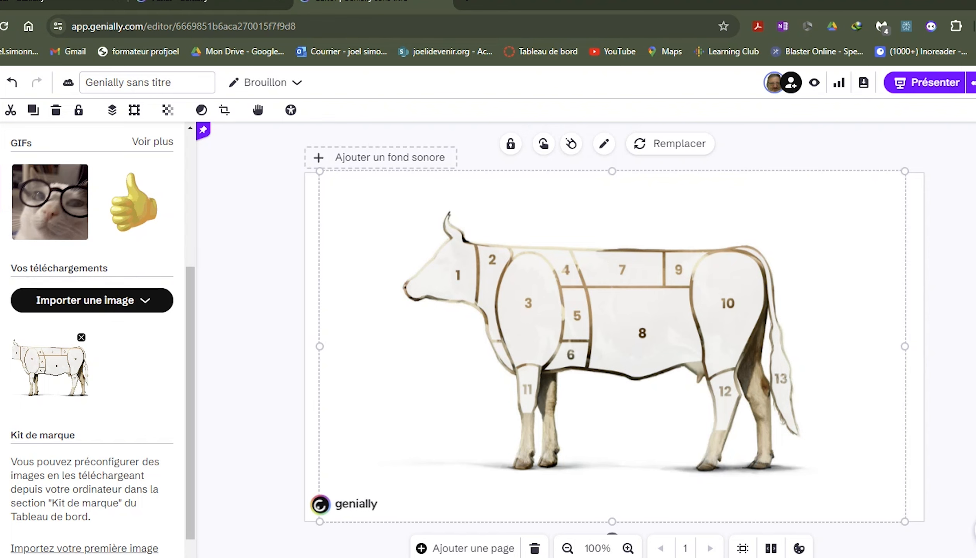
# - Place a round grey hotspot button on the cow's zone 1 and give it a label containing the head cut image from the device
pyautogui.click(1, 281)
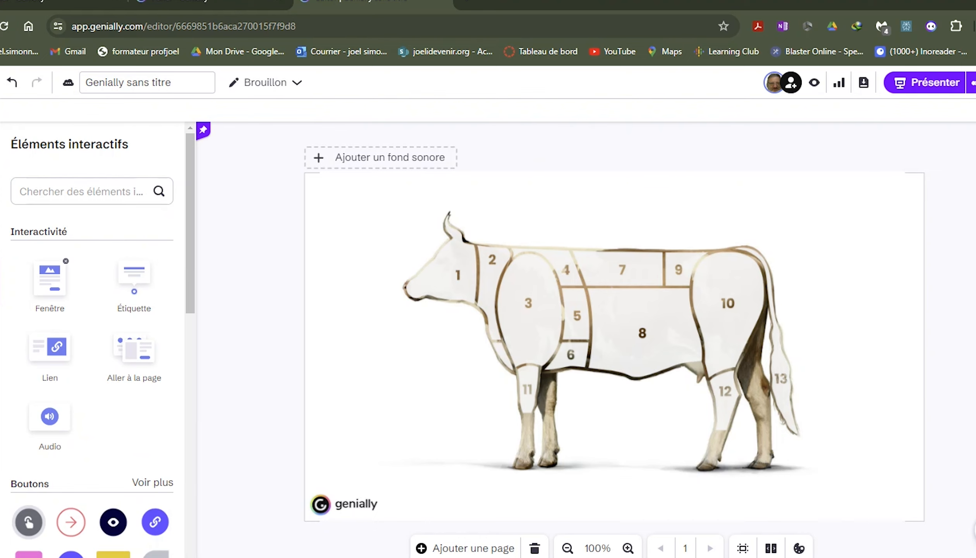
pyautogui.scroll(-5, 97, 341)
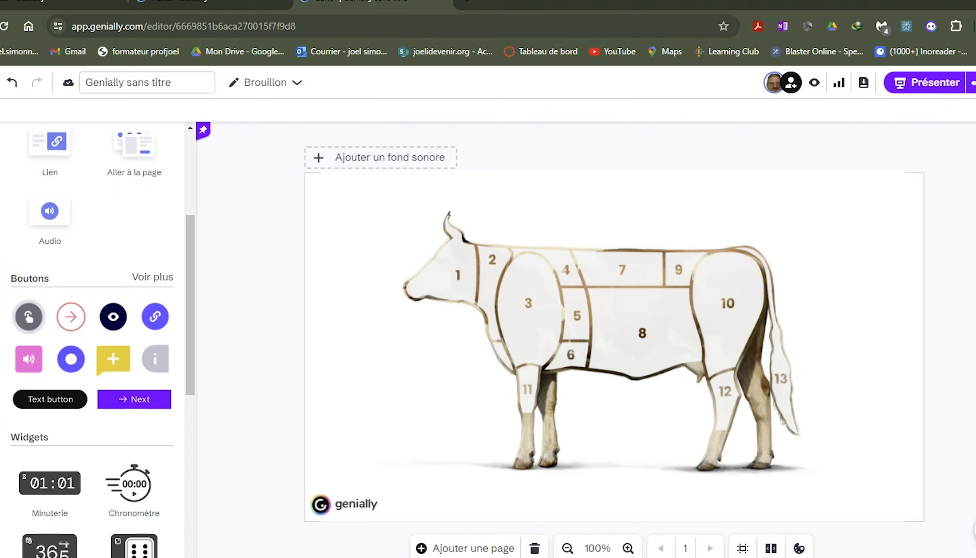
pyautogui.moveTo(29, 316); pyautogui.dragTo(438, 279)
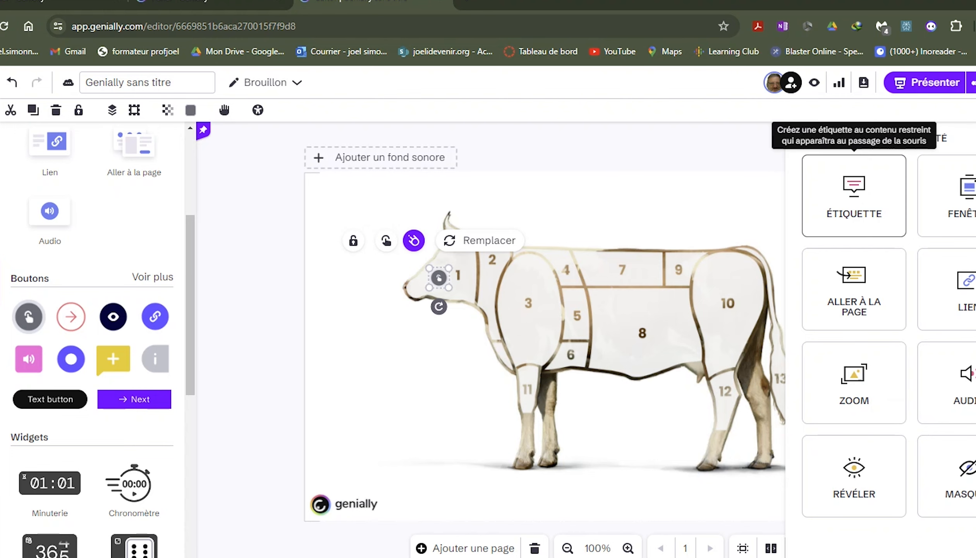
pyautogui.click(854, 195)
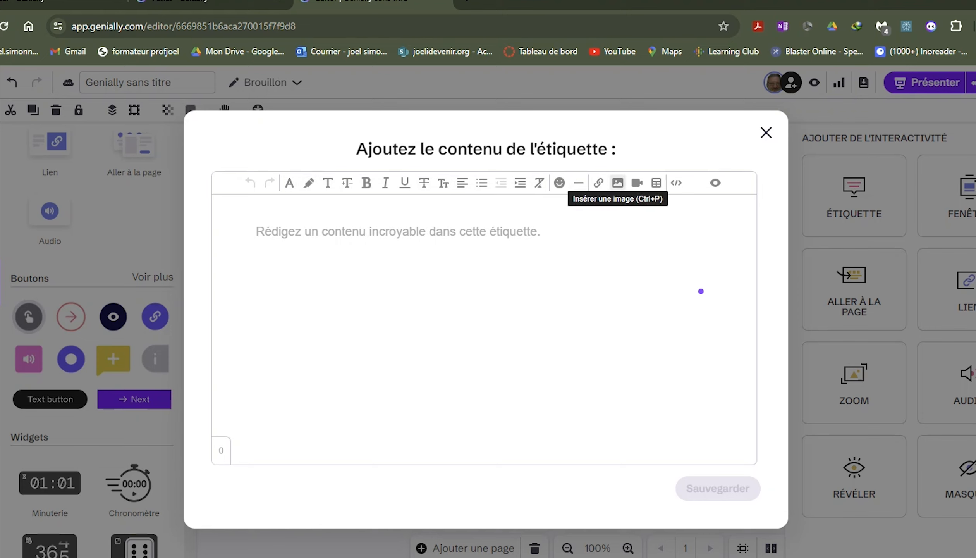
pyautogui.click(617, 182)
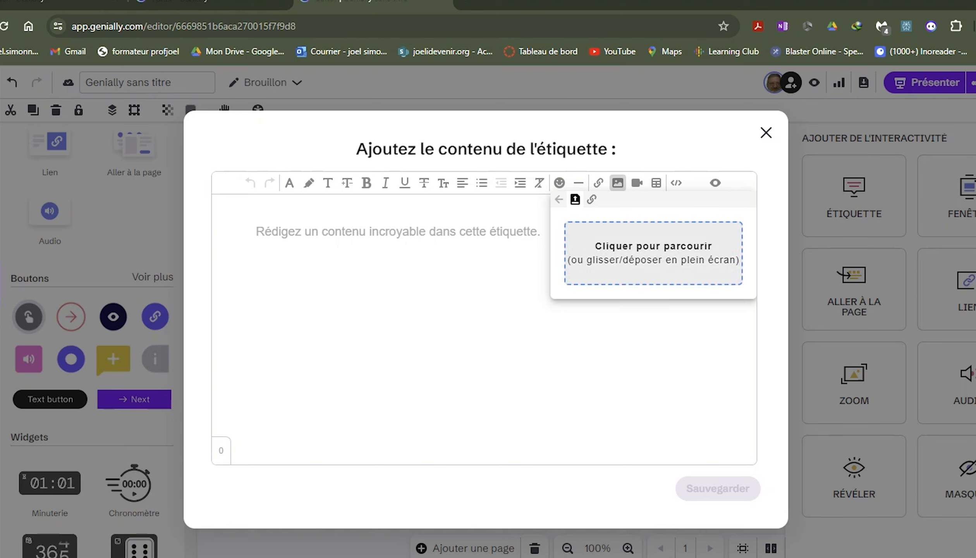
pyautogui.moveTo(654, 253); pyautogui.dragTo(653, 254)
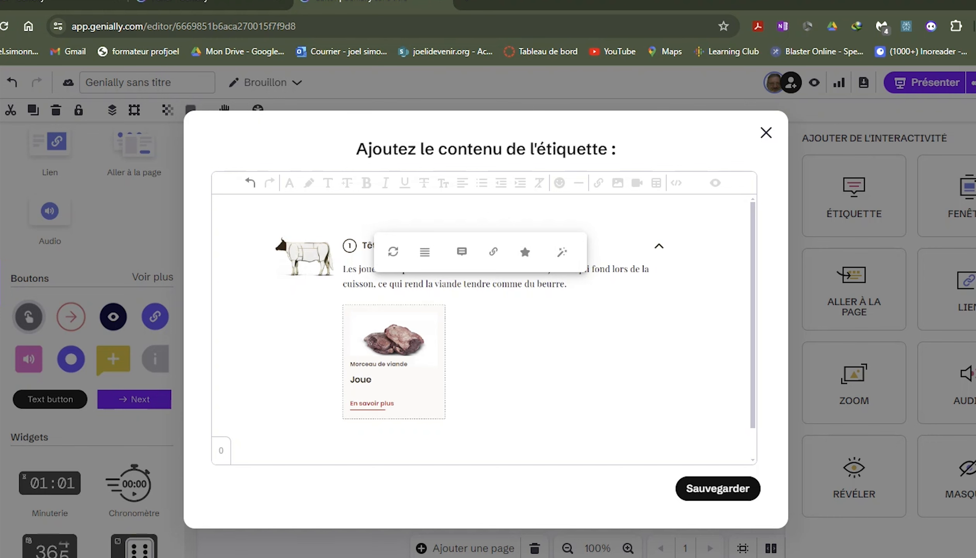
pyautogui.click(718, 488)
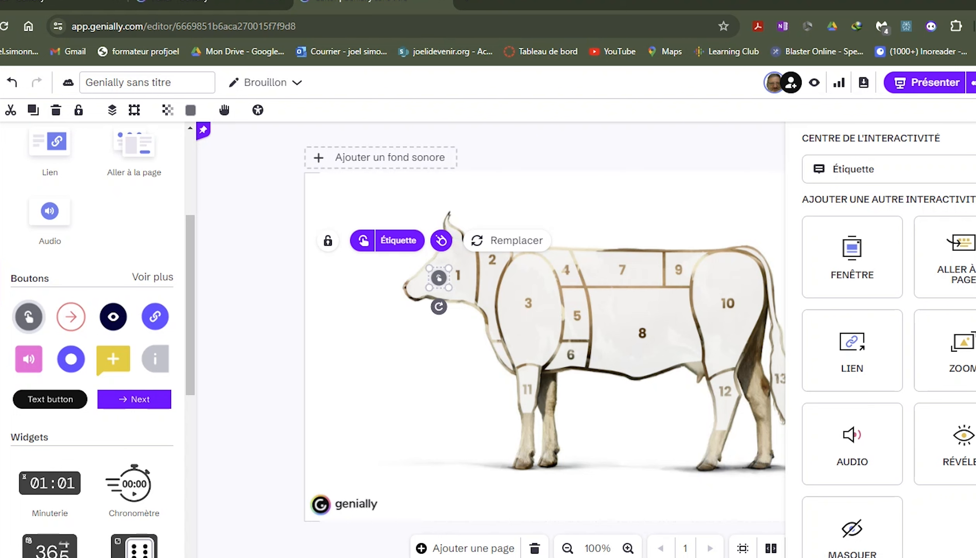
# - Place the same grey hotspot button on zone 2 and give it a label with an image from the device
pyautogui.moveTo(29, 316); pyautogui.dragTo(488, 281)
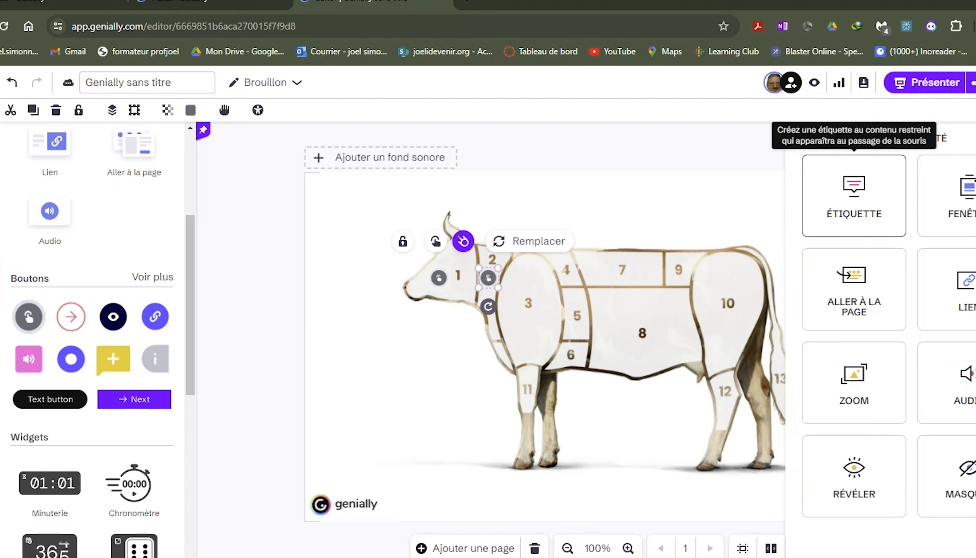
pyautogui.click(854, 194)
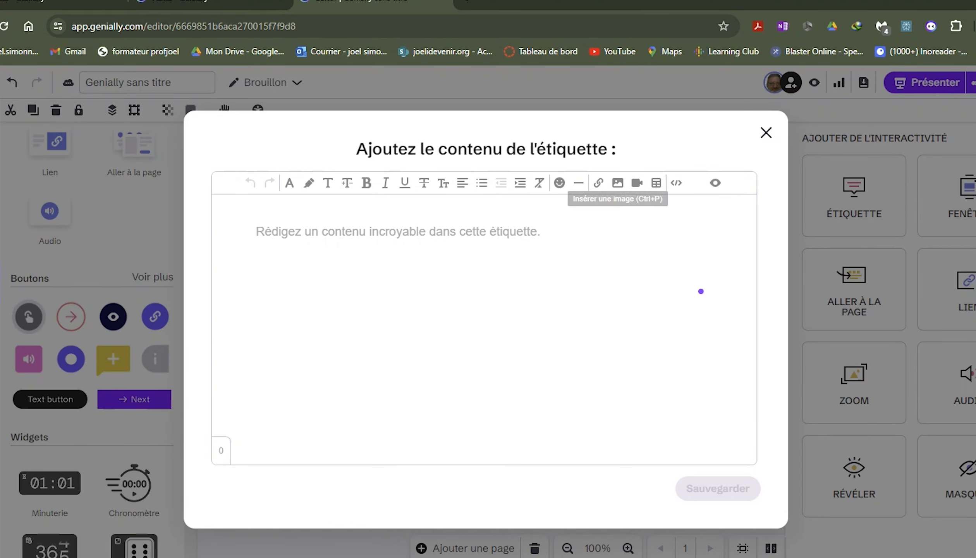
pyautogui.click(617, 183)
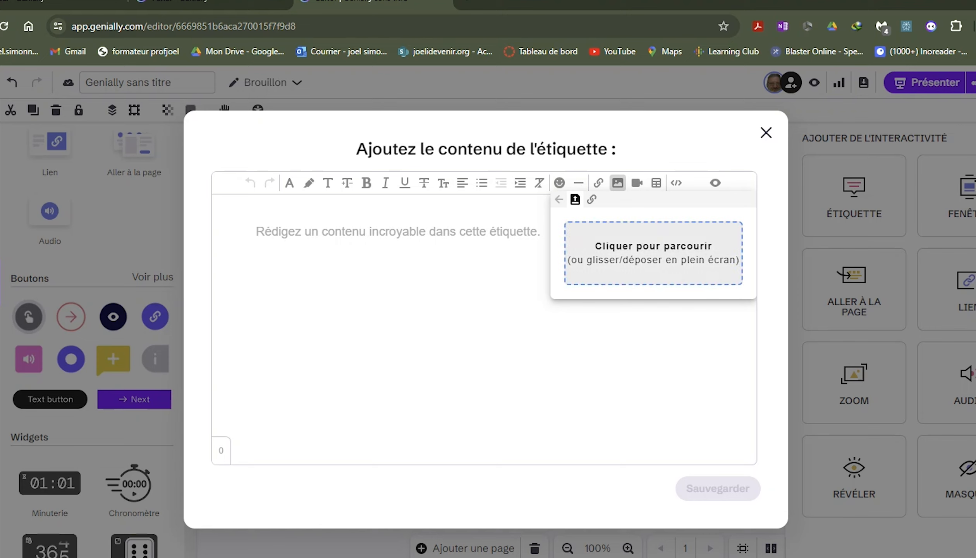
pyautogui.moveTo(654, 253); pyautogui.dragTo(653, 254)
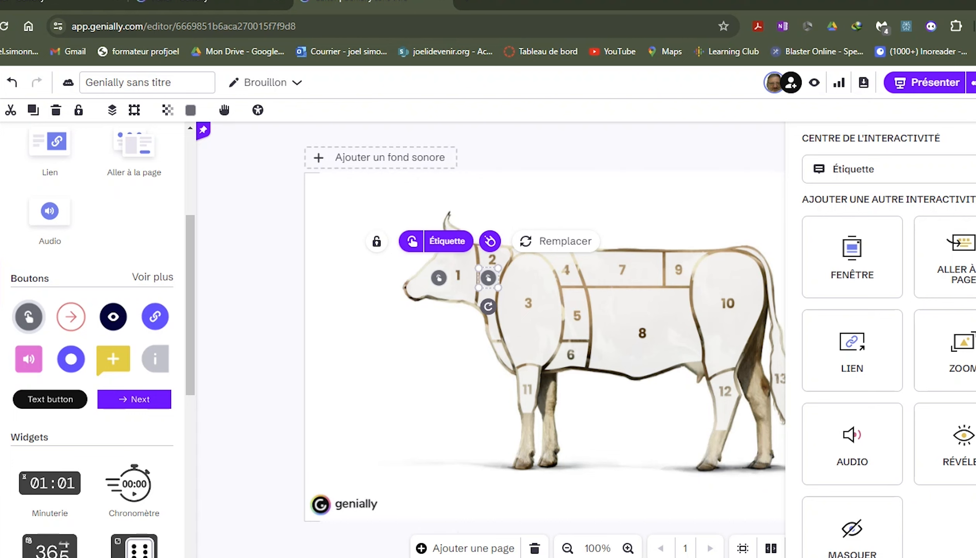
# - Add a grey hotspot button on zone 3 with a label containing the shoulder cuts image
pyautogui.moveTo(29, 316); pyautogui.dragTo(526, 327)
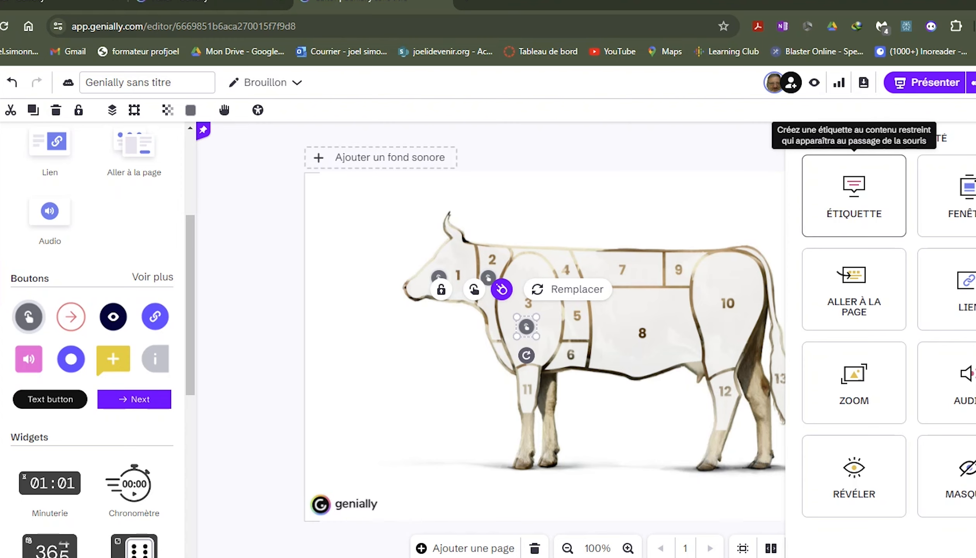
pyautogui.click(854, 196)
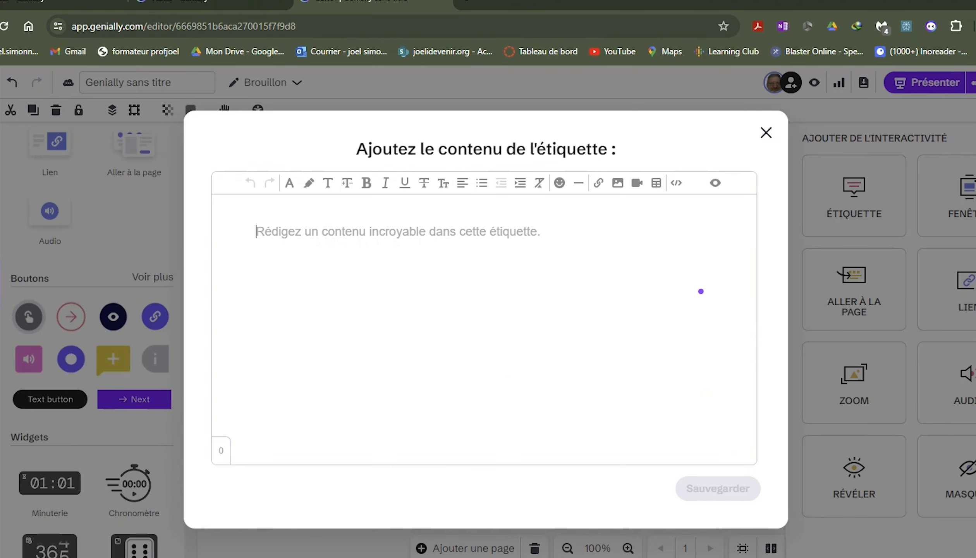
pyautogui.click(617, 182)
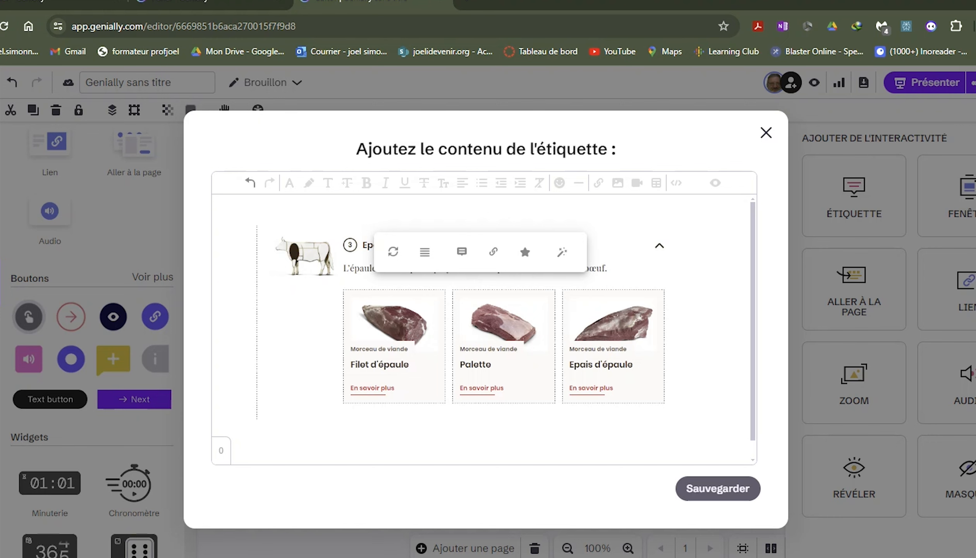
pyautogui.click(717, 488)
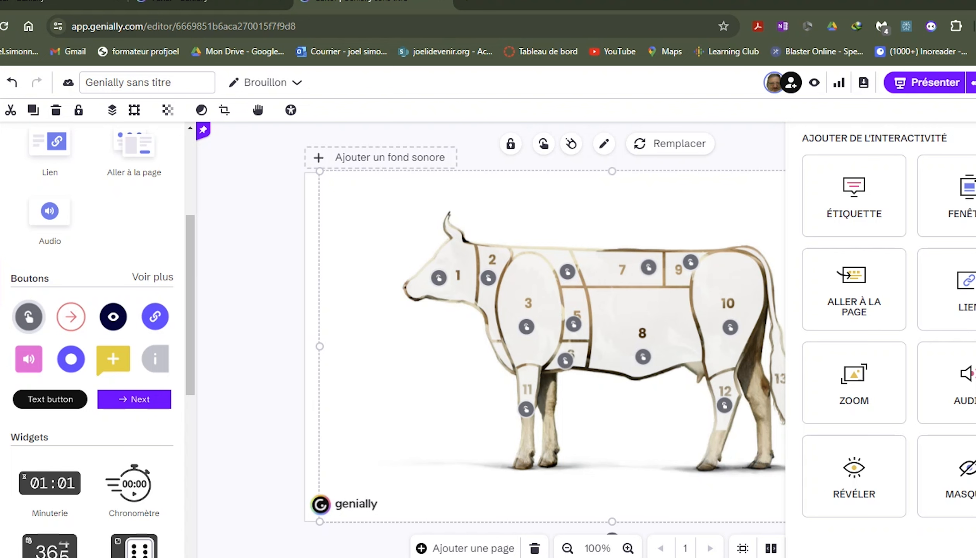
# - Add a grey hotspot button on the tail, zone 13, with a label containing the "Queue" image
pyautogui.moveTo(29, 316); pyautogui.dragTo(781, 365)
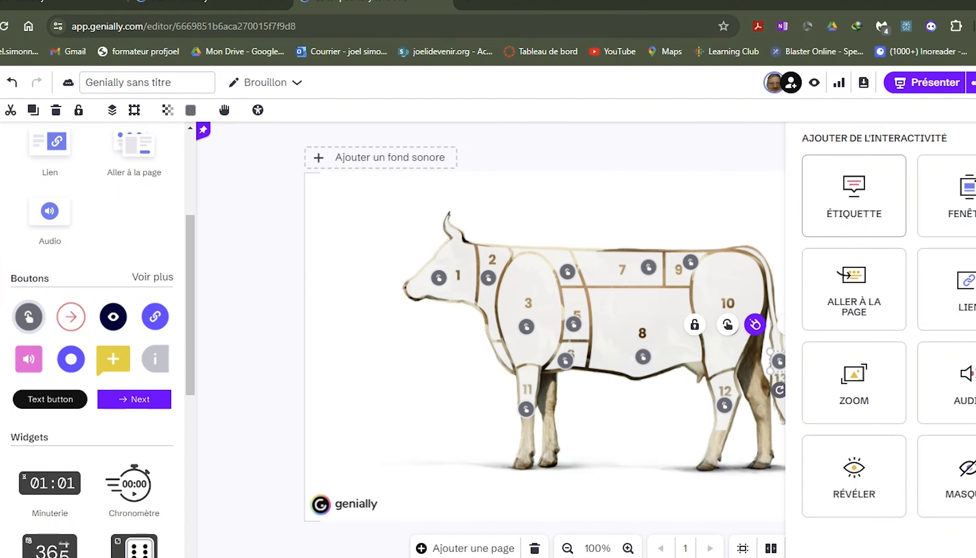
pyautogui.click(854, 194)
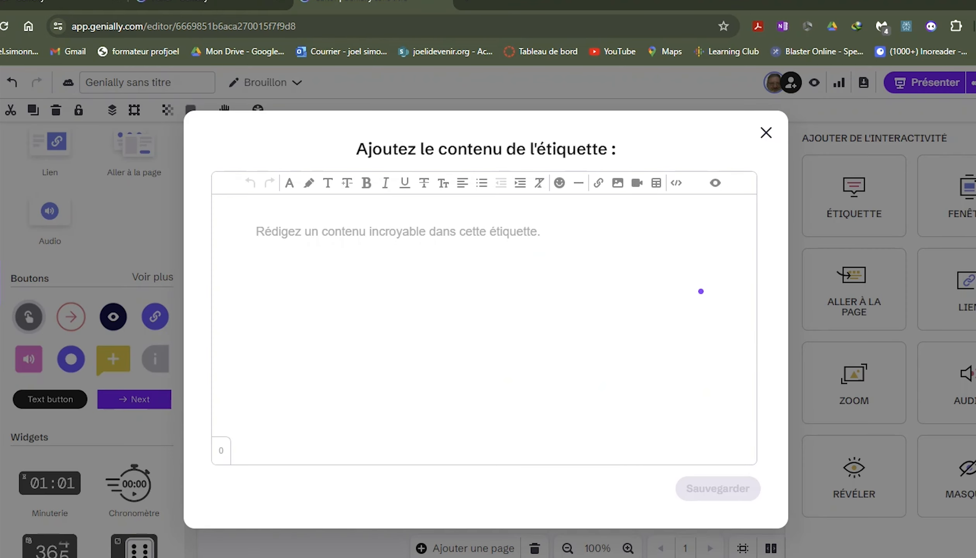
pyautogui.click(617, 182)
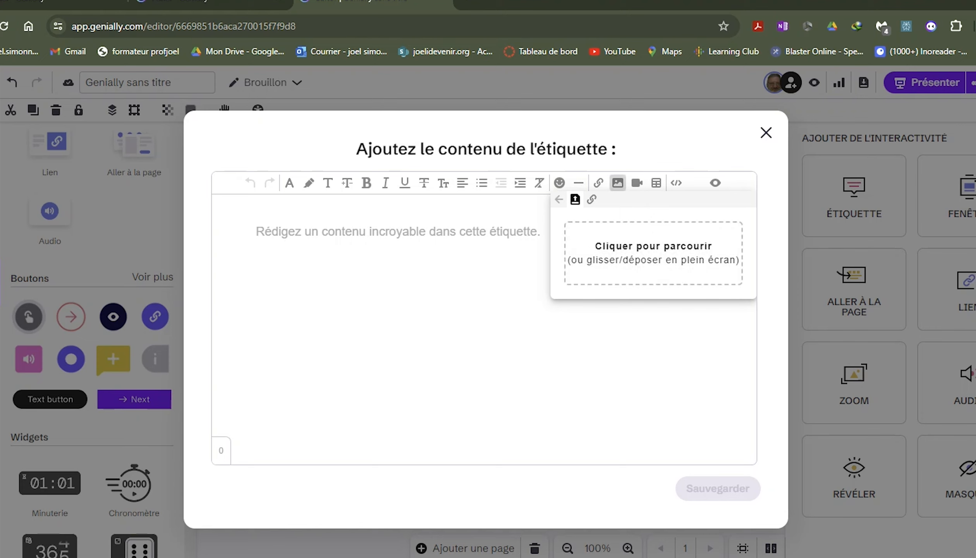
pyautogui.moveTo(653, 248); pyautogui.dragTo(653, 253)
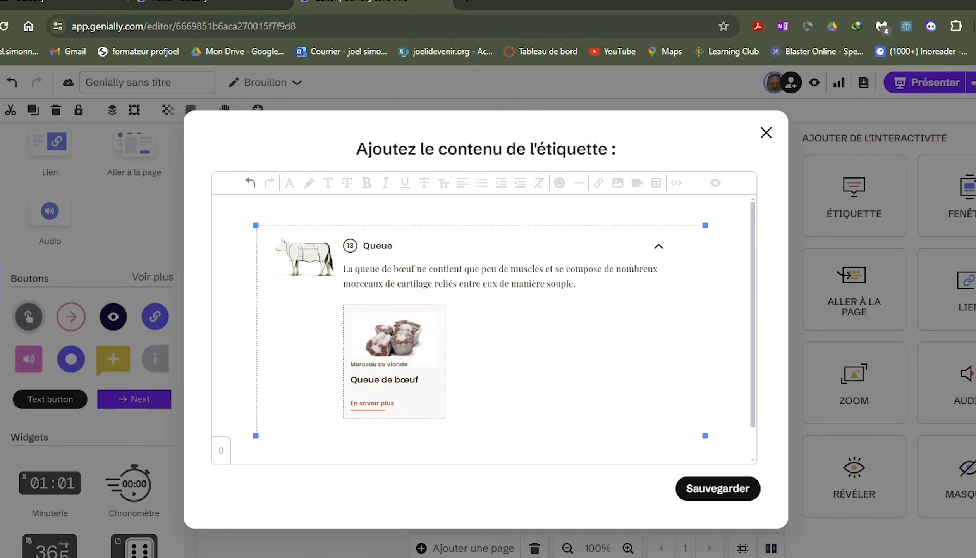
pyautogui.click(717, 488)
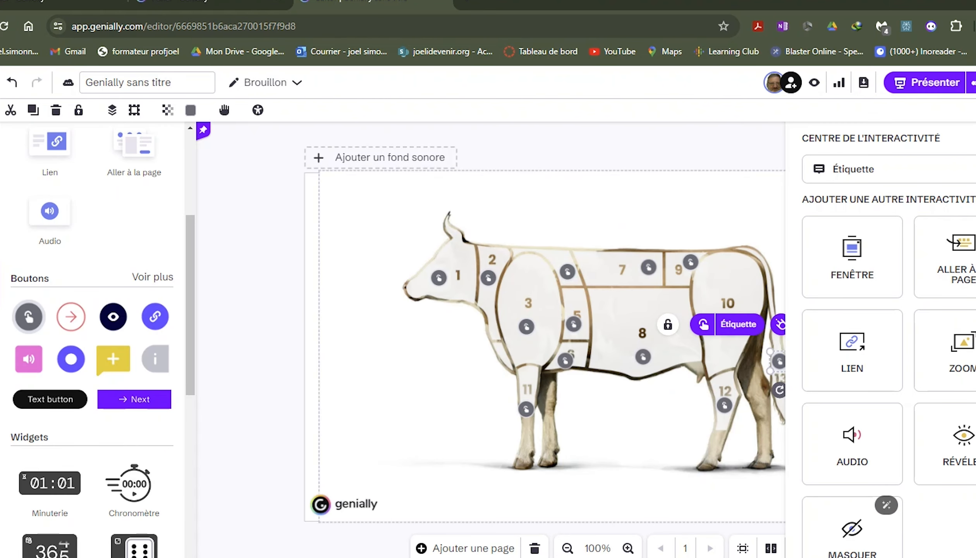
pyautogui.click(624, 422)
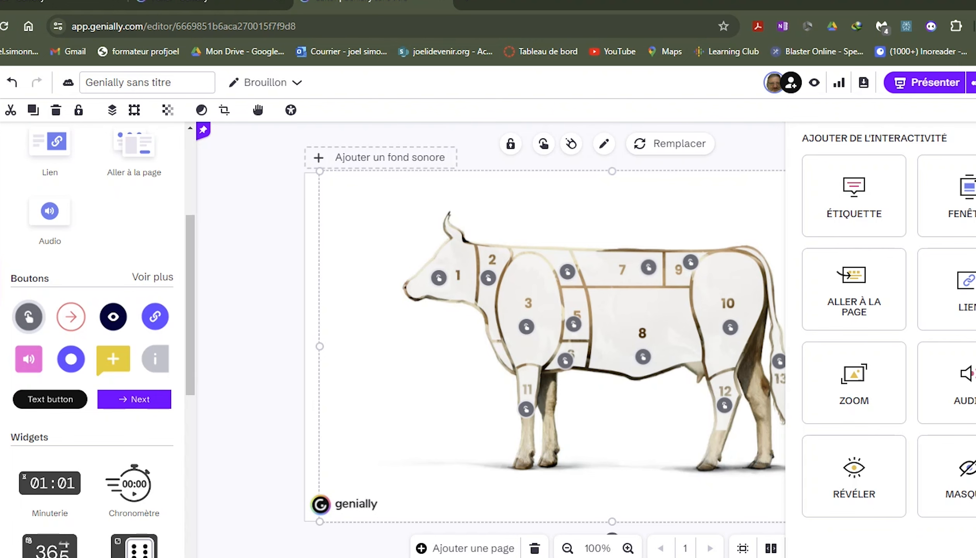
# - Add a Titre 2 heading reading "Tutorirl" and position it above the cow's back
pyautogui.click(0, 141)
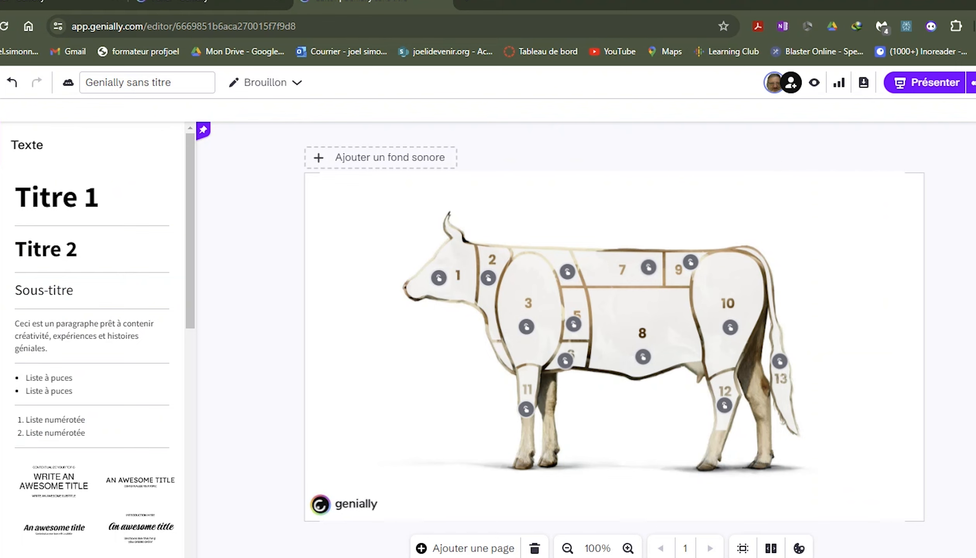
pyautogui.click(45, 249)
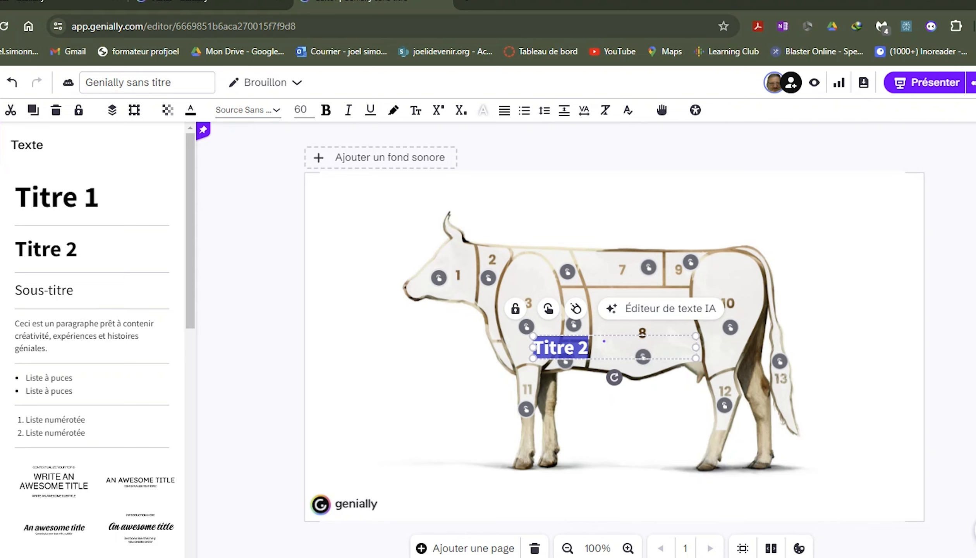
pyautogui.write('Tu')
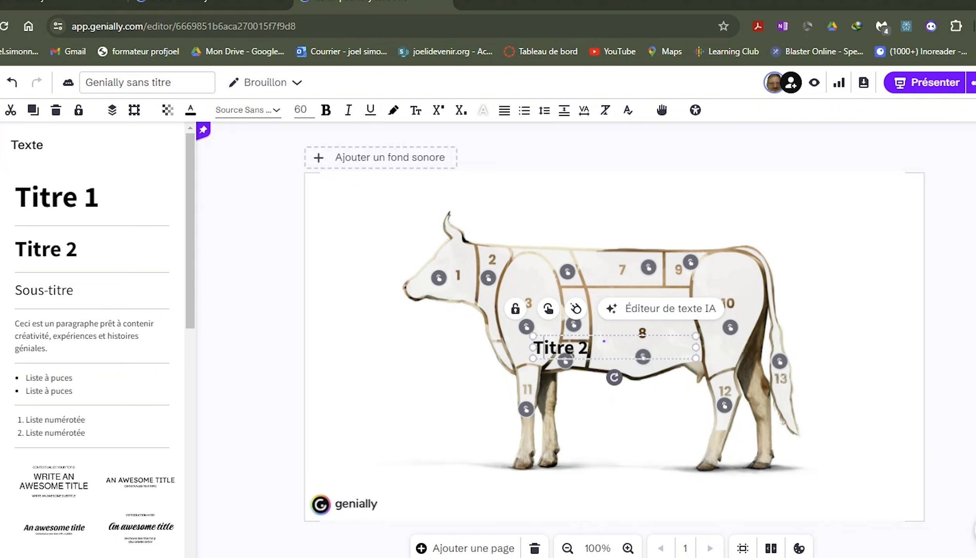
pyautogui.write('to')
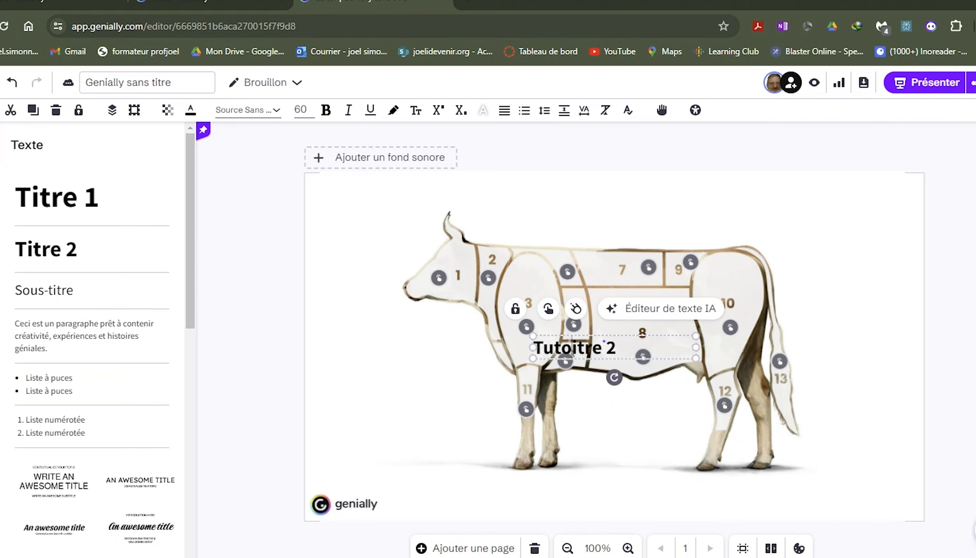
pyautogui.write('rir')
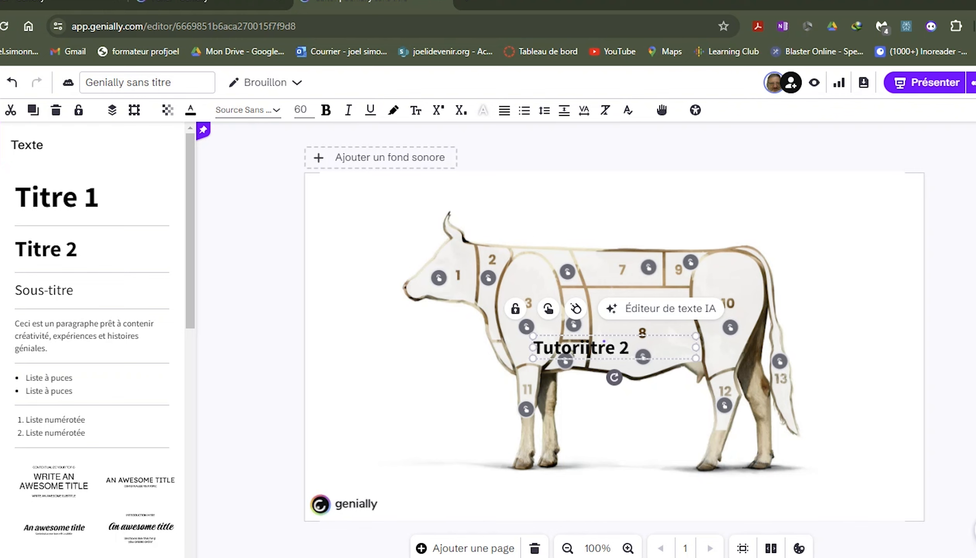
pyautogui.write('l')
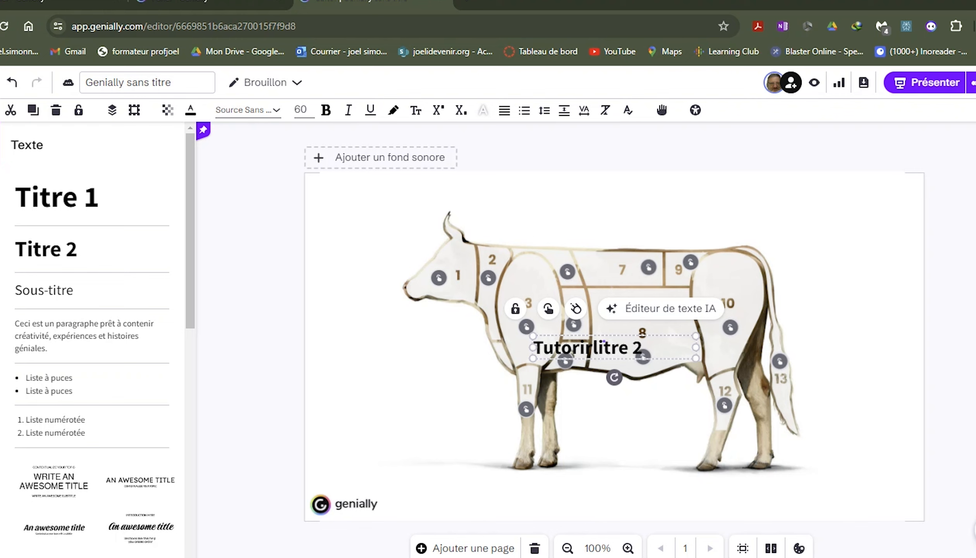
pyautogui.press('Delete')
pyautogui.press('Delete')
pyautogui.press('Delete')
pyautogui.press('Delete')
pyautogui.press('Delete')
pyautogui.press('Delete')
pyautogui.moveTo(566, 346); pyautogui.dragTo(609, 200)
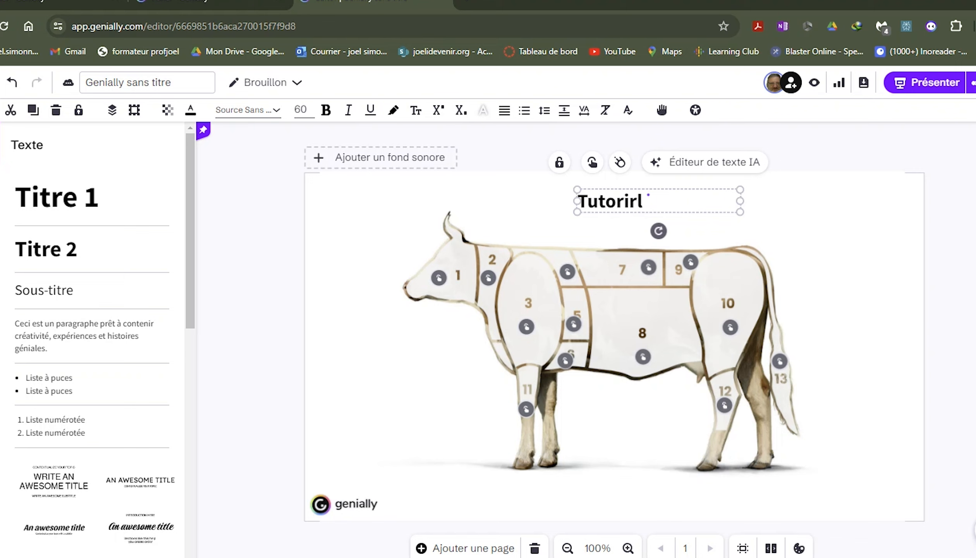
# - Correct the heading's spelling to "Tutoriel" and narrow its text box to fit the word
pyautogui.write('e')
pyautogui.click(629, 201)
pyautogui.press('Delete')
pyautogui.moveTo(740, 200); pyautogui.dragTo(651, 201)
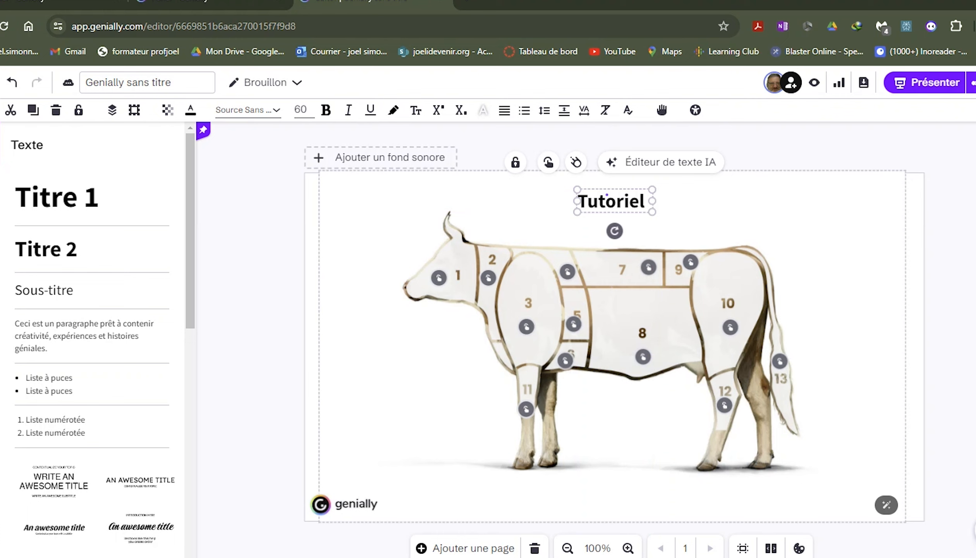
pyautogui.click(712, 217)
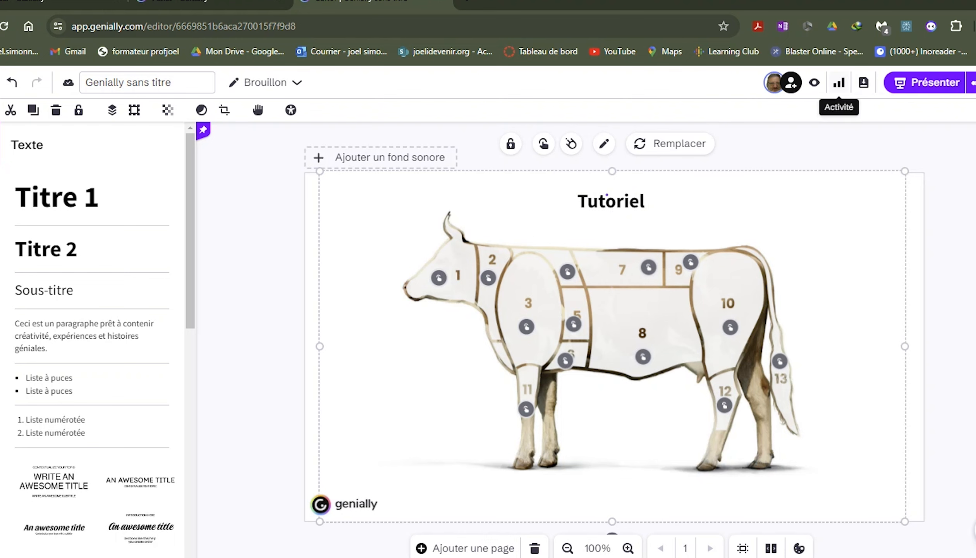
# - Publish the project as public on the web with the title "Tutoriel Genially"
pyautogui.click(927, 82)
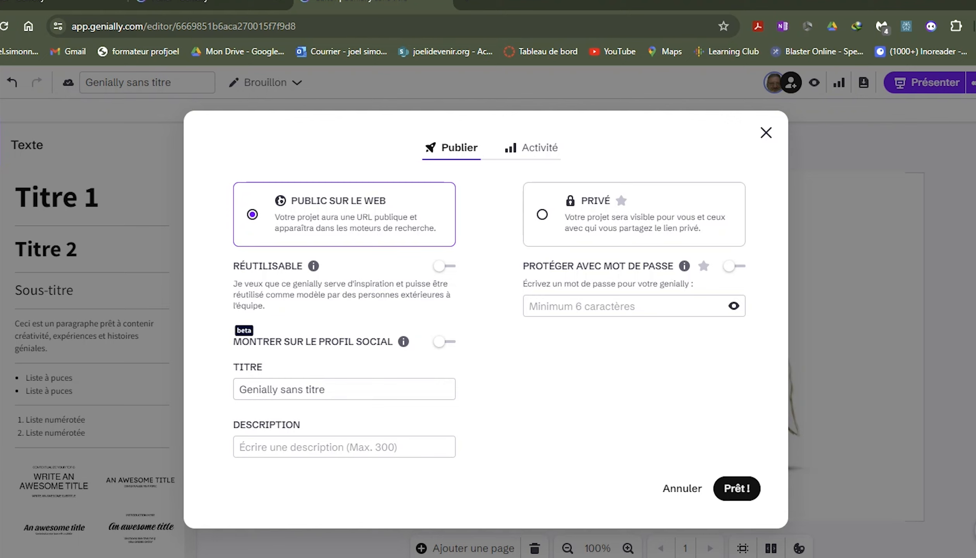
pyautogui.moveTo(329, 390); pyautogui.dragTo(238, 390)
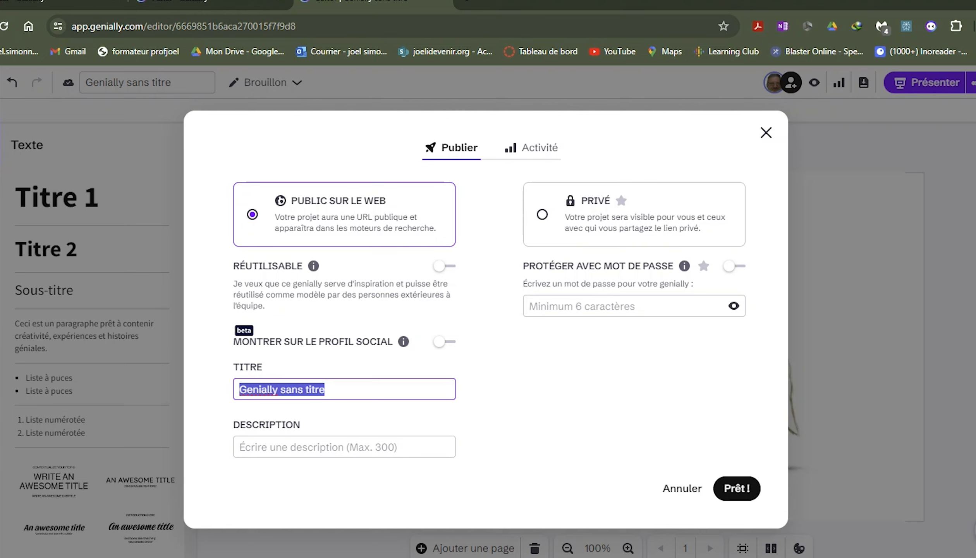
pyautogui.write('Tutoriel Gen')
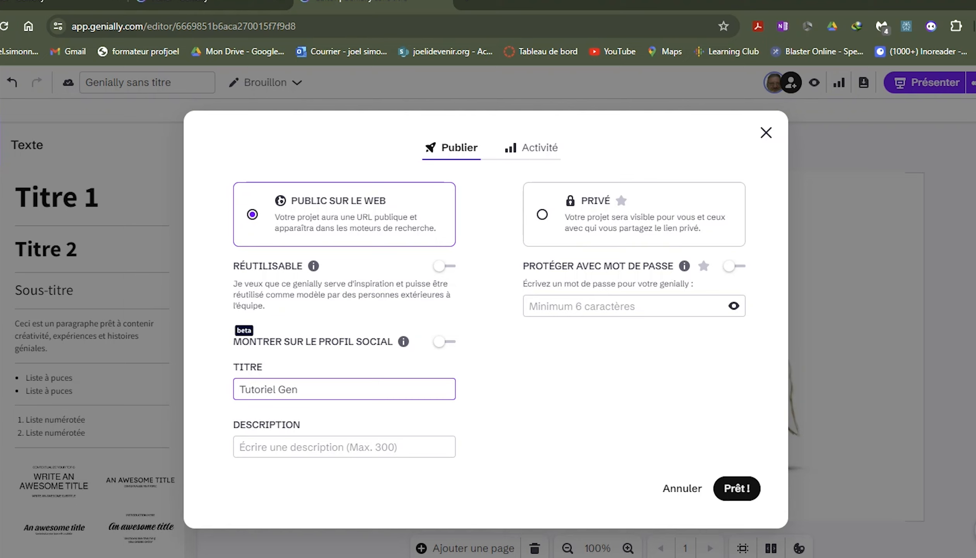
pyautogui.write('ially')
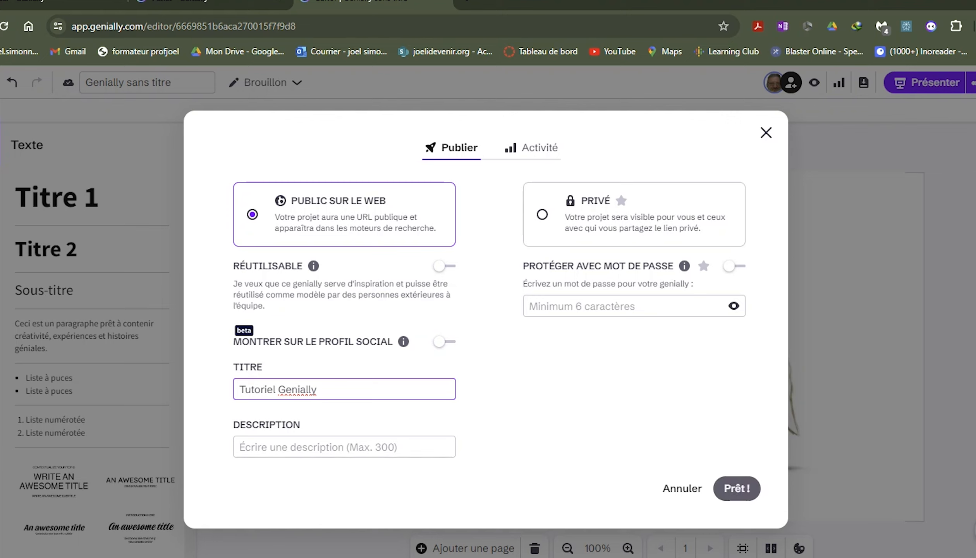
pyautogui.click(737, 489)
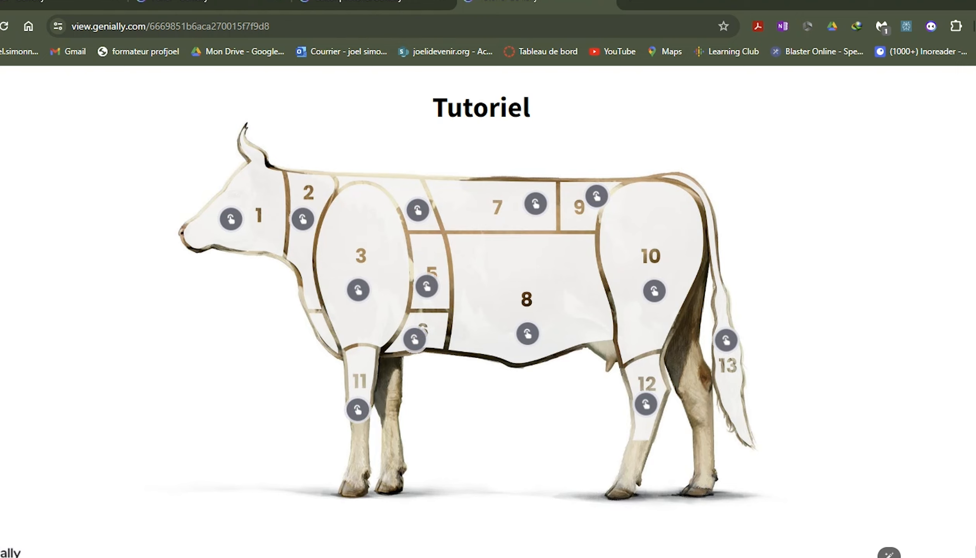
# - Test the hotspot labels on the published cow image, including those on zones 1, 13 and 7
pyautogui.click(231, 219)
pyautogui.moveTo(726, 341)
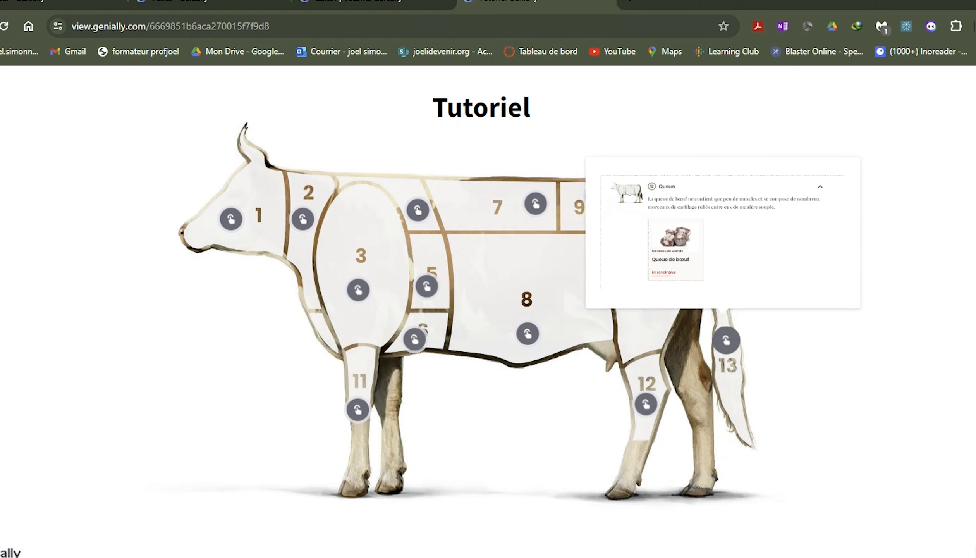
pyautogui.moveTo(536, 204)
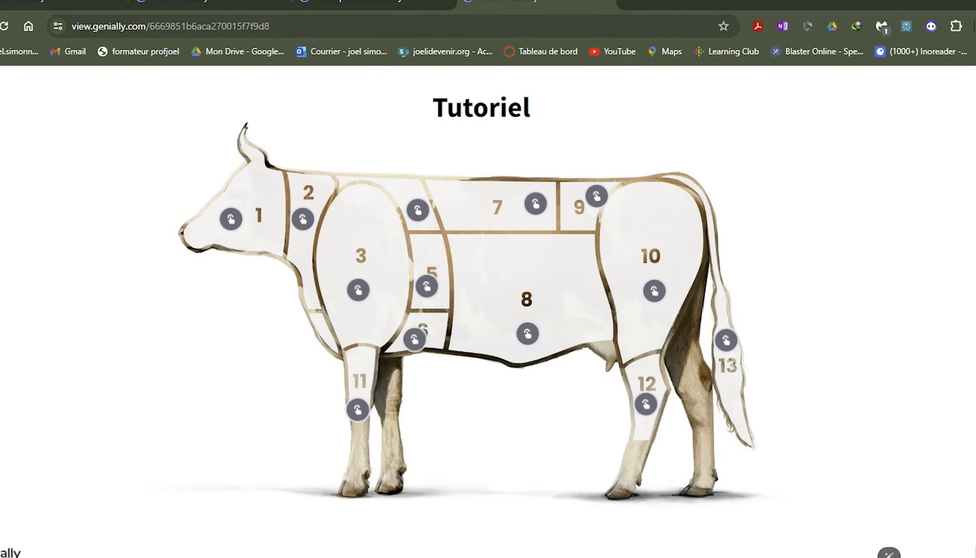
# - Return to the project editor and download the genially as an offline HTML version (Voir sans connexion)
pyautogui.click(372, 2)
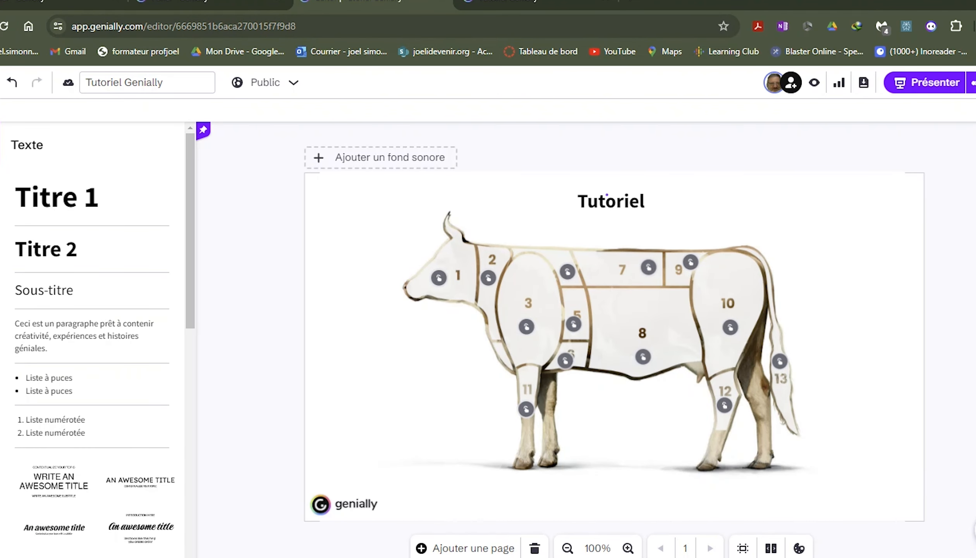
pyautogui.click(971, 82)
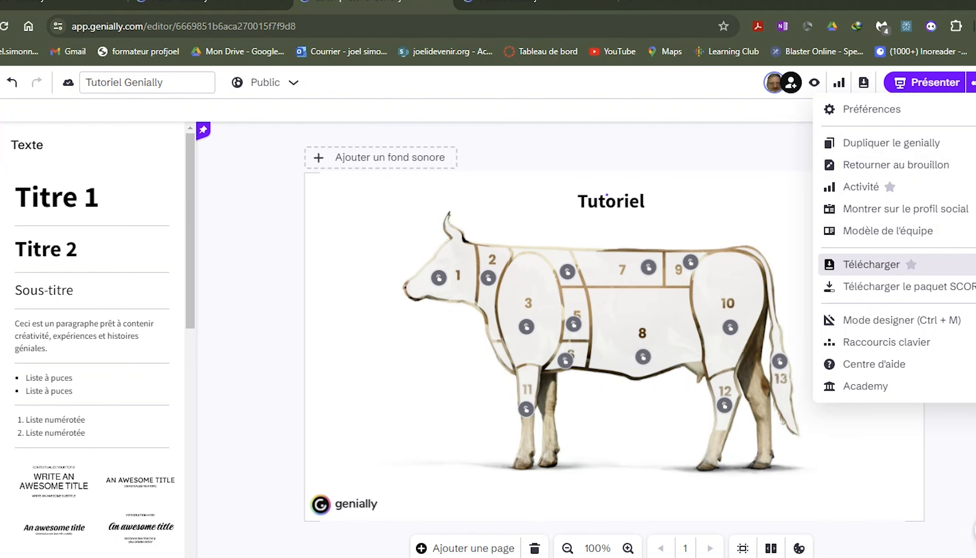
pyautogui.click(871, 264)
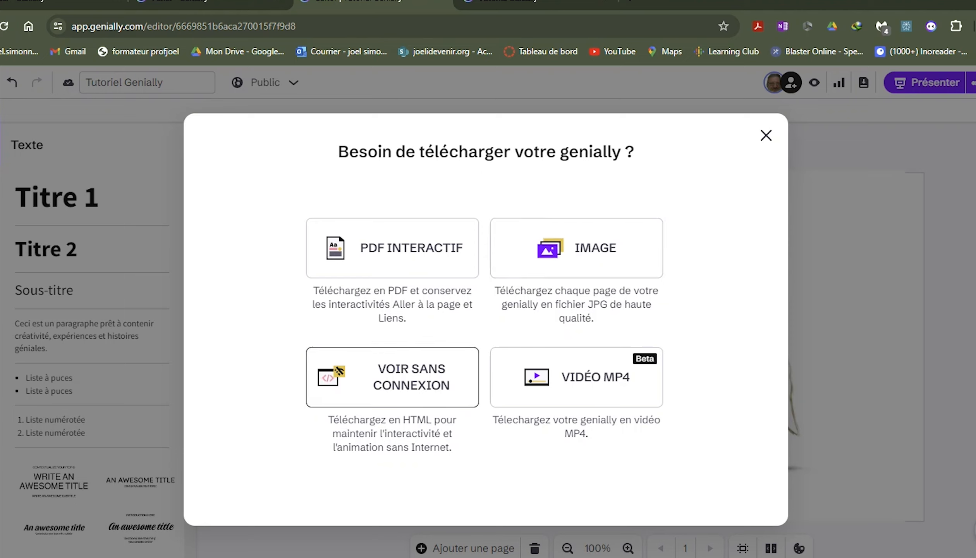
pyautogui.click(392, 377)
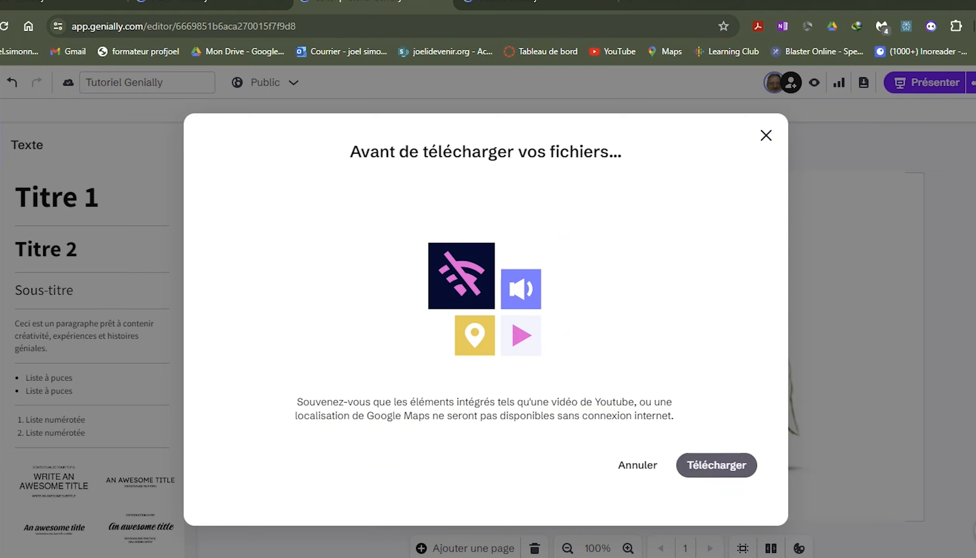
pyautogui.click(716, 464)
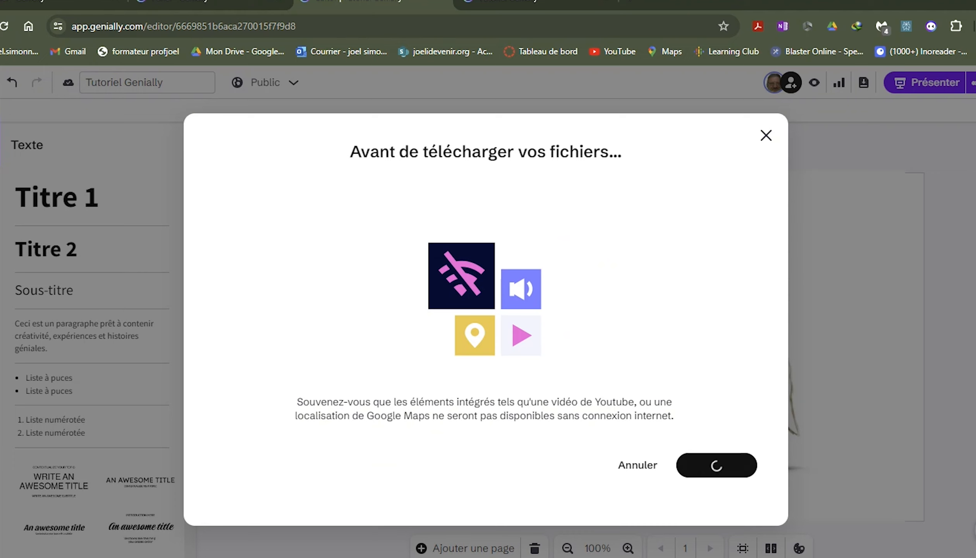